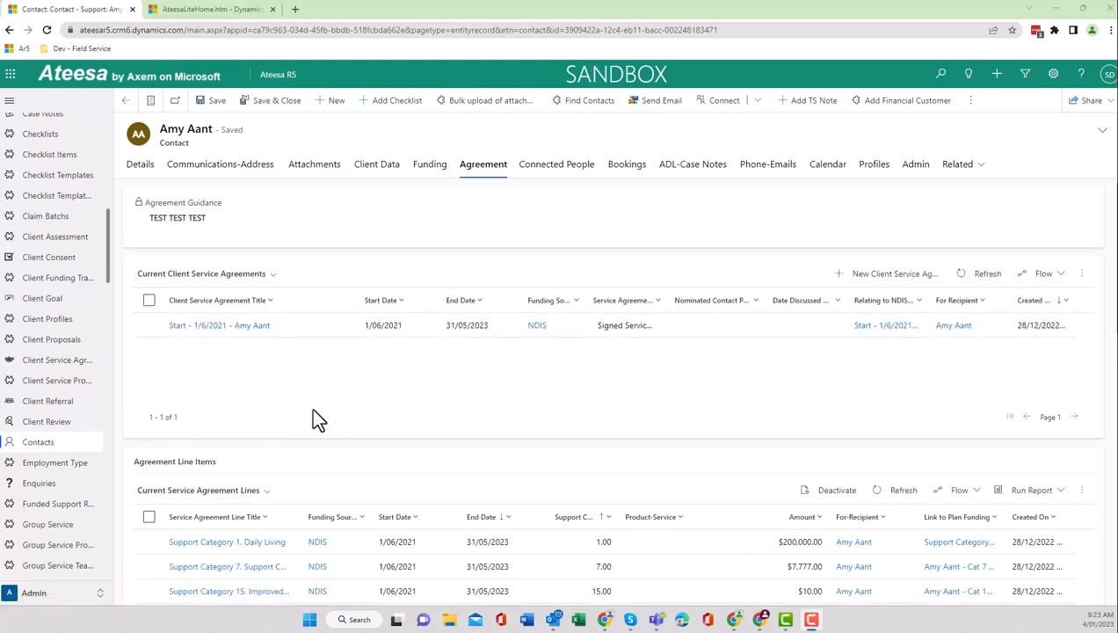
Open the 04/01/2023 schedule of supports from the client's service agreement that starts 1/6/2021.
{"action": "scroll", "coordinate": [457, 545], "scroll_direction": "down", "scroll_amount": 1}
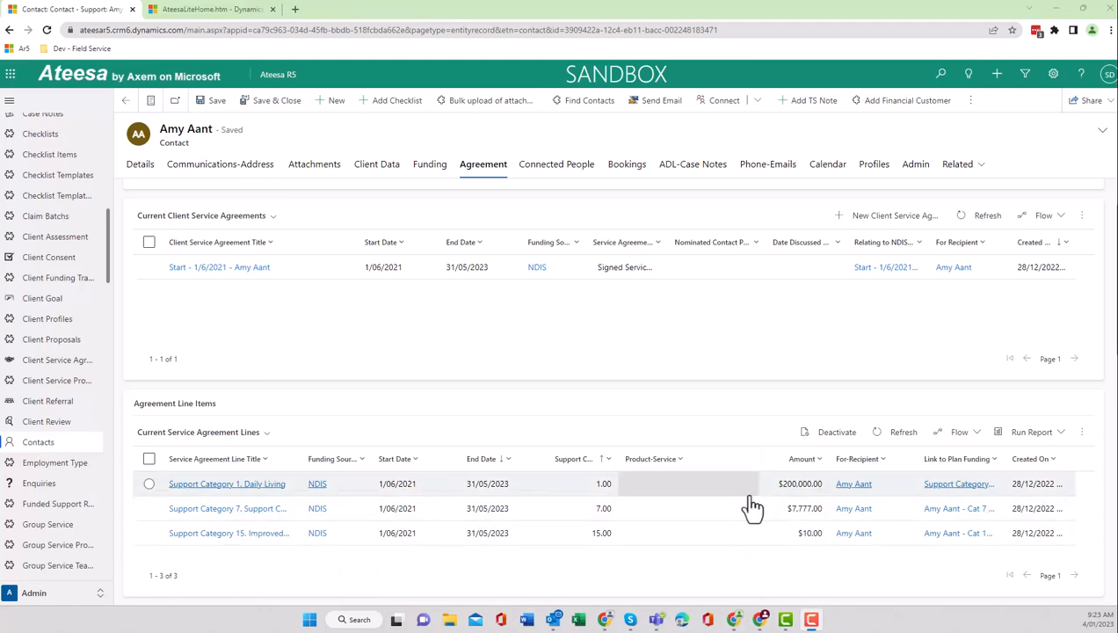
{"action": "scroll", "coordinate": [722, 522], "scroll_direction": "down", "scroll_amount": 2}
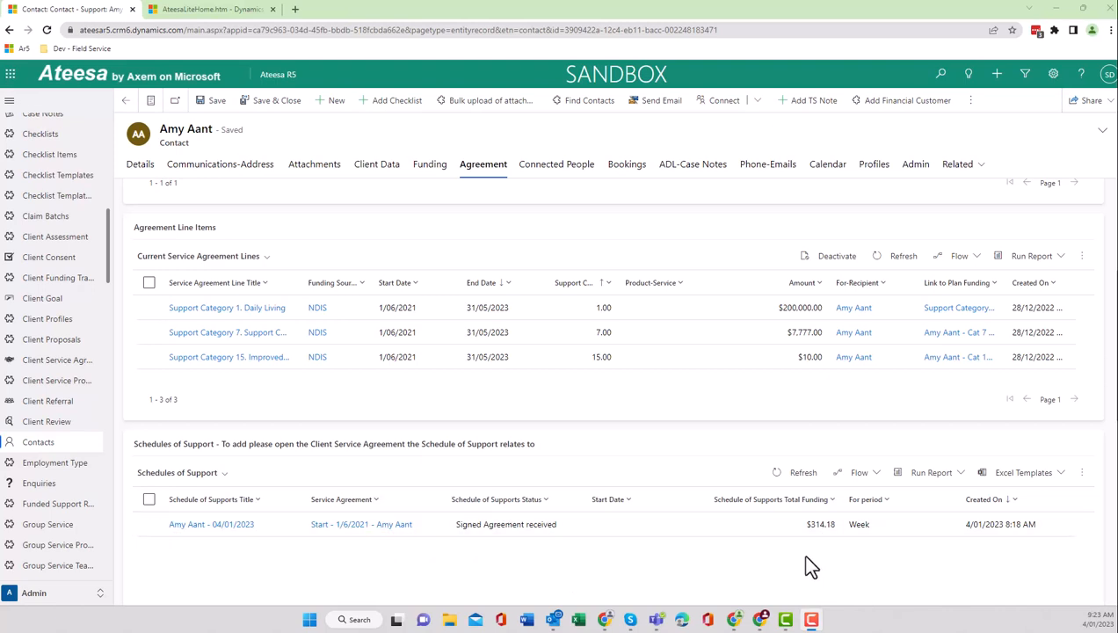
{"action": "scroll", "coordinate": [271, 369], "scroll_direction": "up", "scroll_amount": 3}
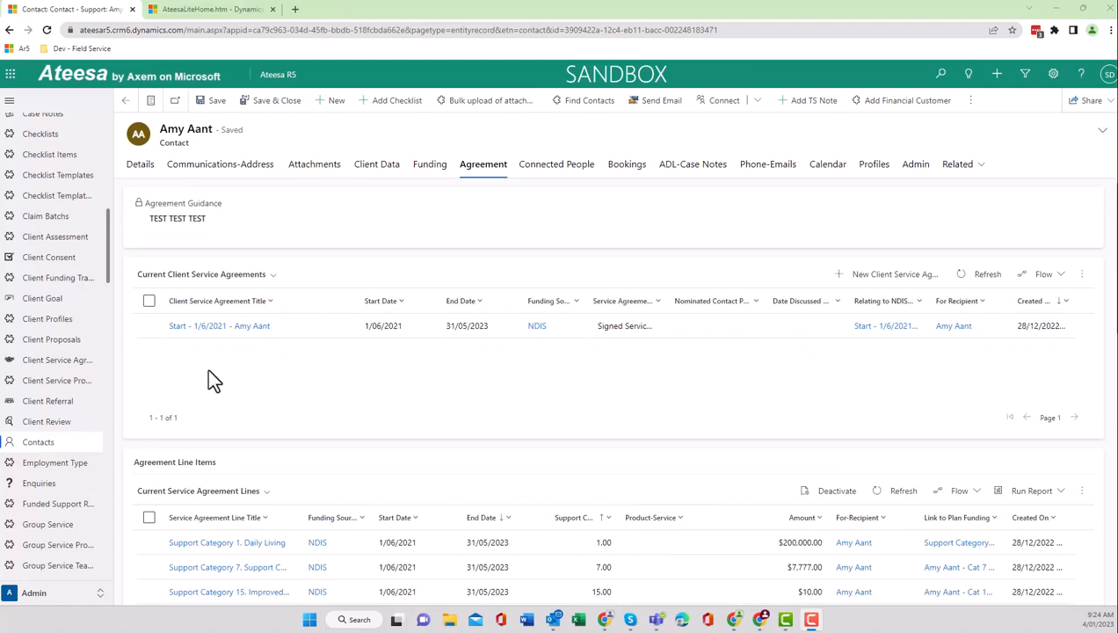
{"action": "left_click", "coordinate": [220, 326]}
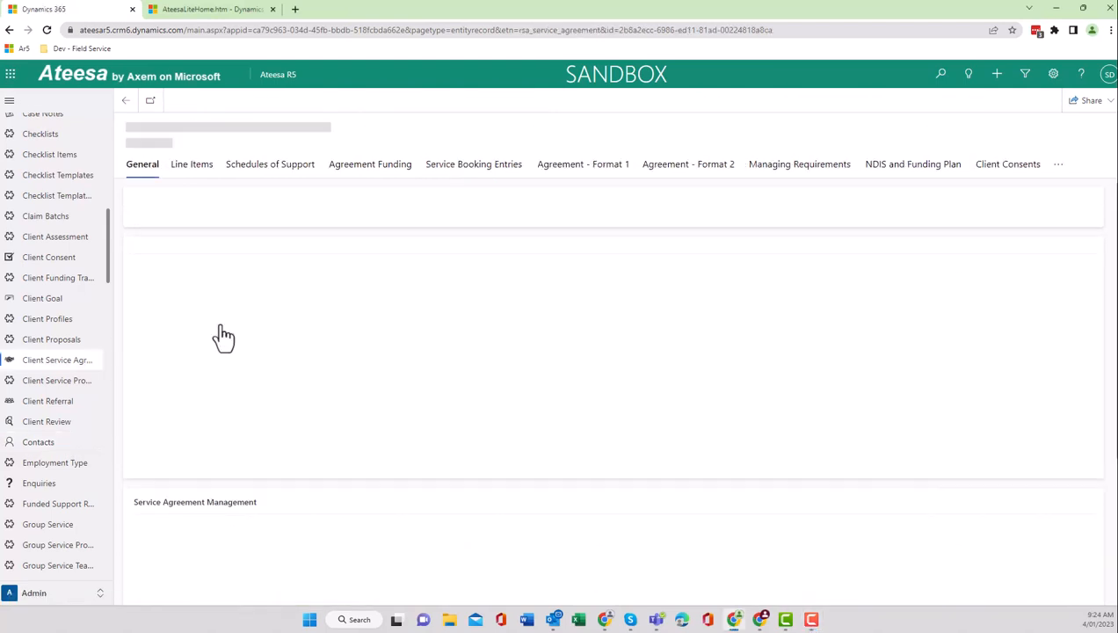
{"action": "left_click", "coordinate": [293, 170]}
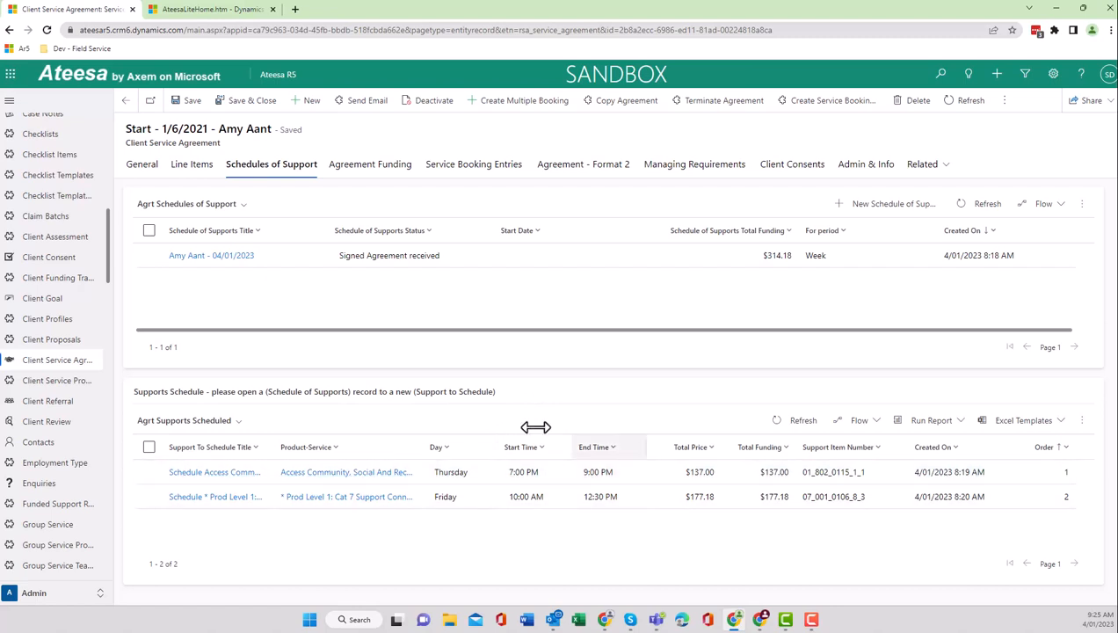
{"action": "left_click", "coordinate": [215, 267]}
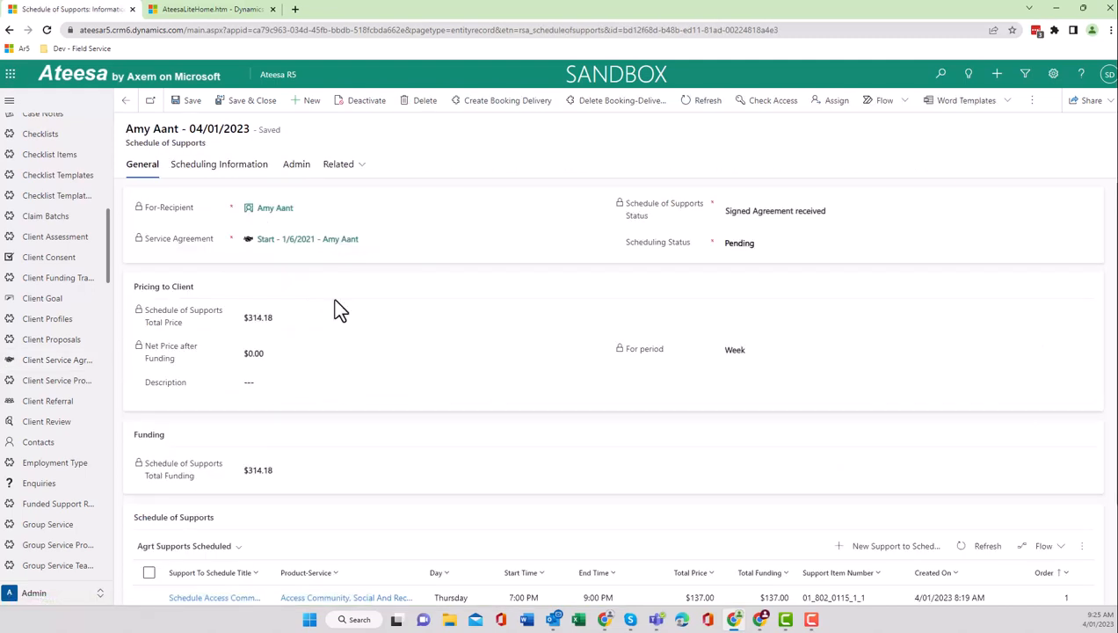
In the schedule's scheduling information, set the recurrence pattern to Weekly, repeating every 1 week.
{"action": "scroll", "coordinate": [375, 475], "scroll_direction": "down", "scroll_amount": 2}
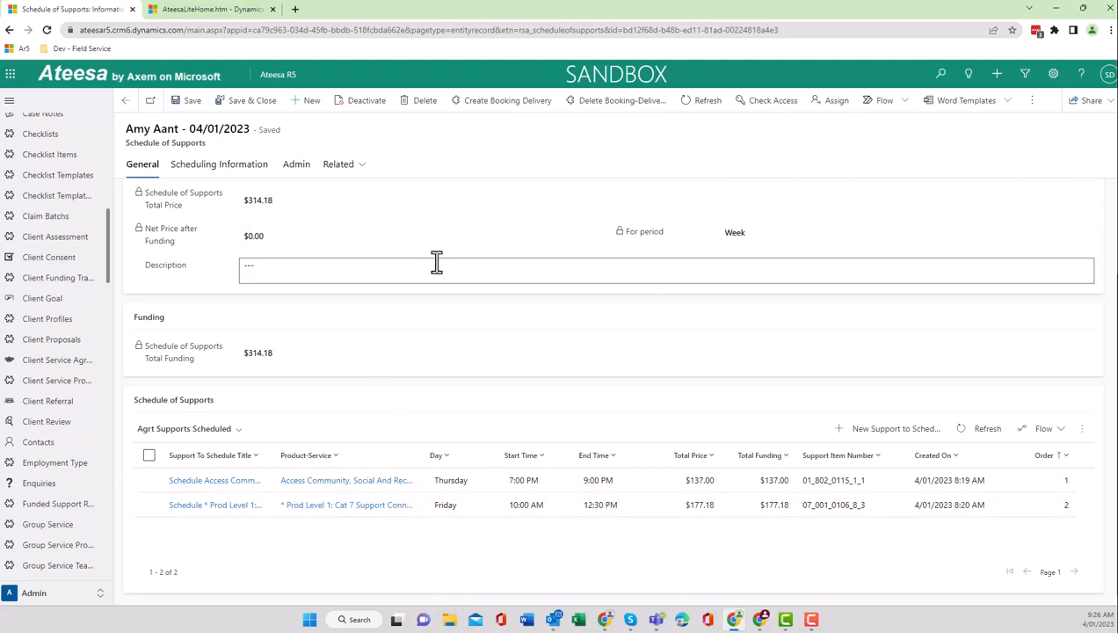
{"action": "scroll", "coordinate": [395, 273], "scroll_direction": "up", "scroll_amount": 2}
{"action": "scroll", "coordinate": [448, 298], "scroll_direction": "down", "scroll_amount": 2}
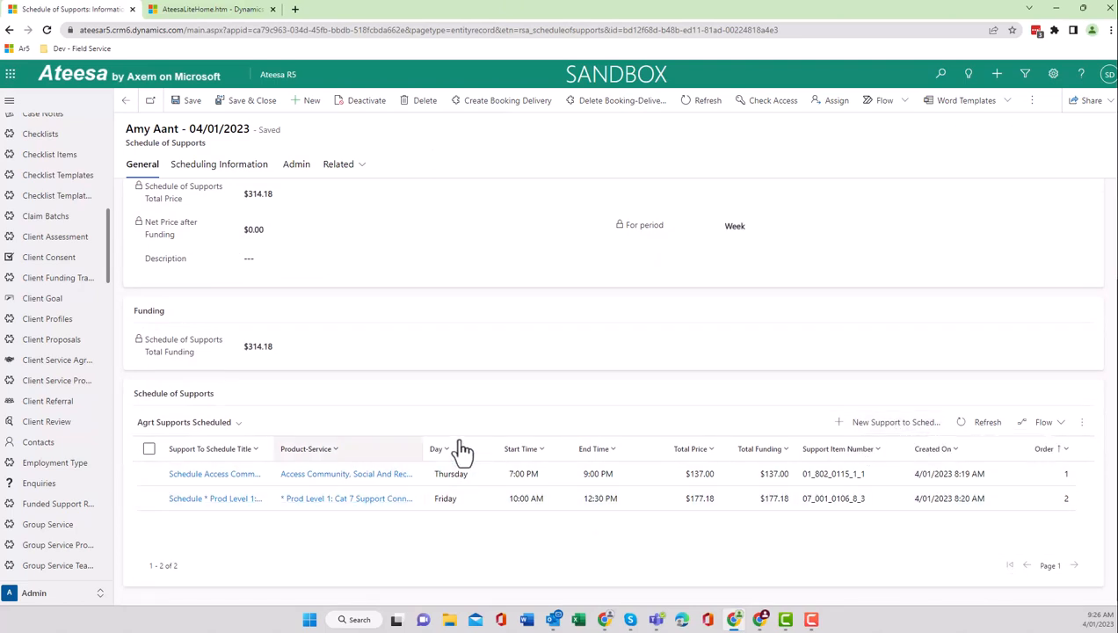
{"action": "scroll", "coordinate": [251, 167], "scroll_direction": "up", "scroll_amount": 2}
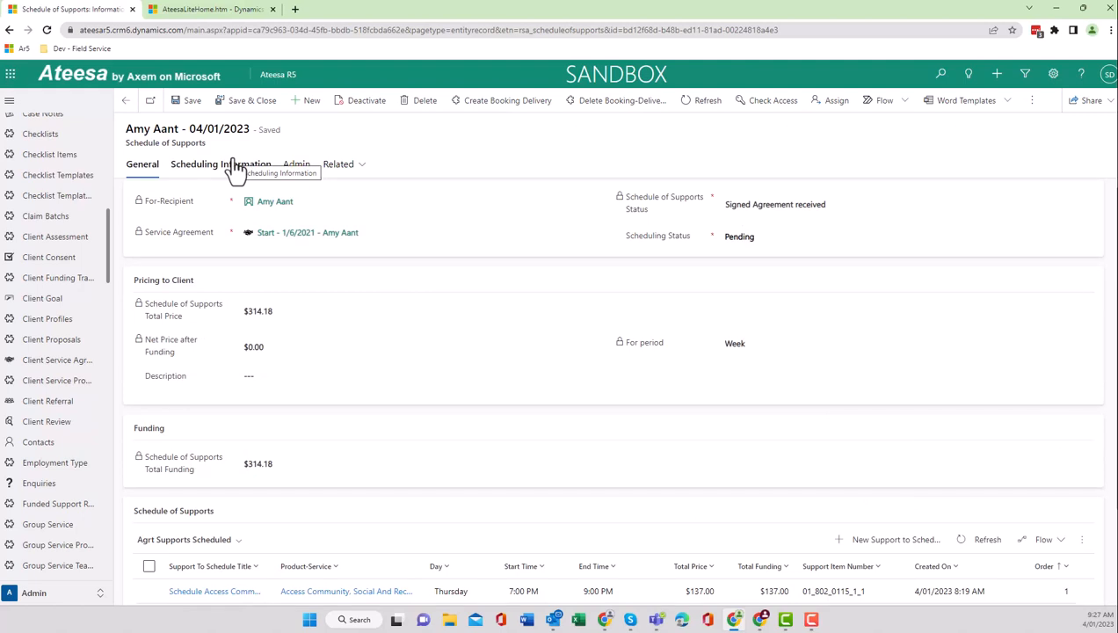
{"action": "scroll", "coordinate": [369, 386], "scroll_direction": "down", "scroll_amount": 2}
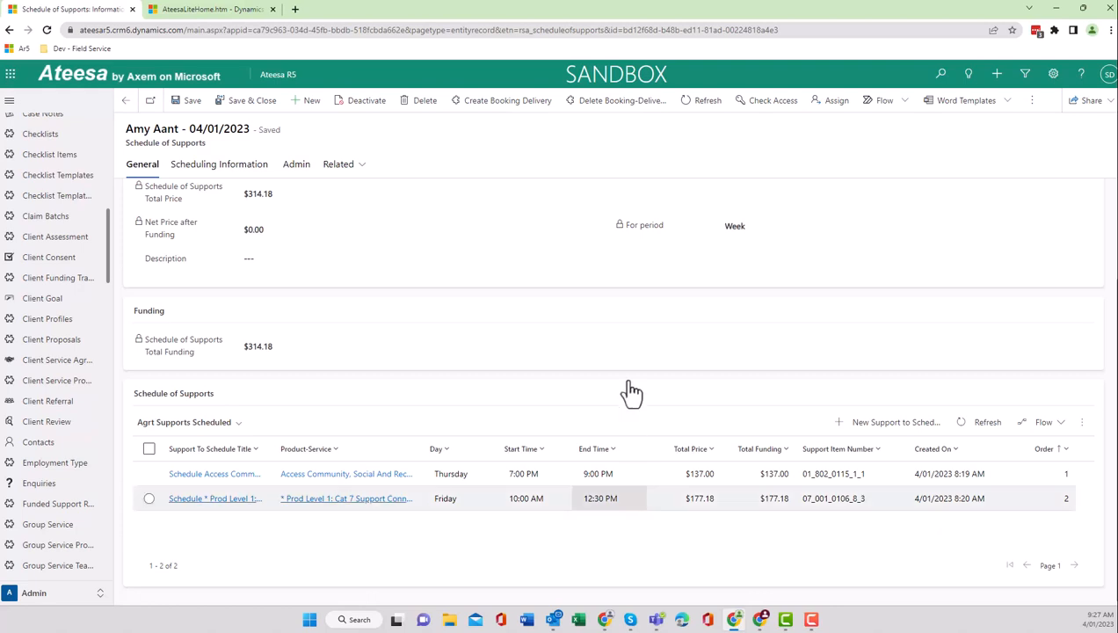
{"action": "left_click", "coordinate": [221, 173]}
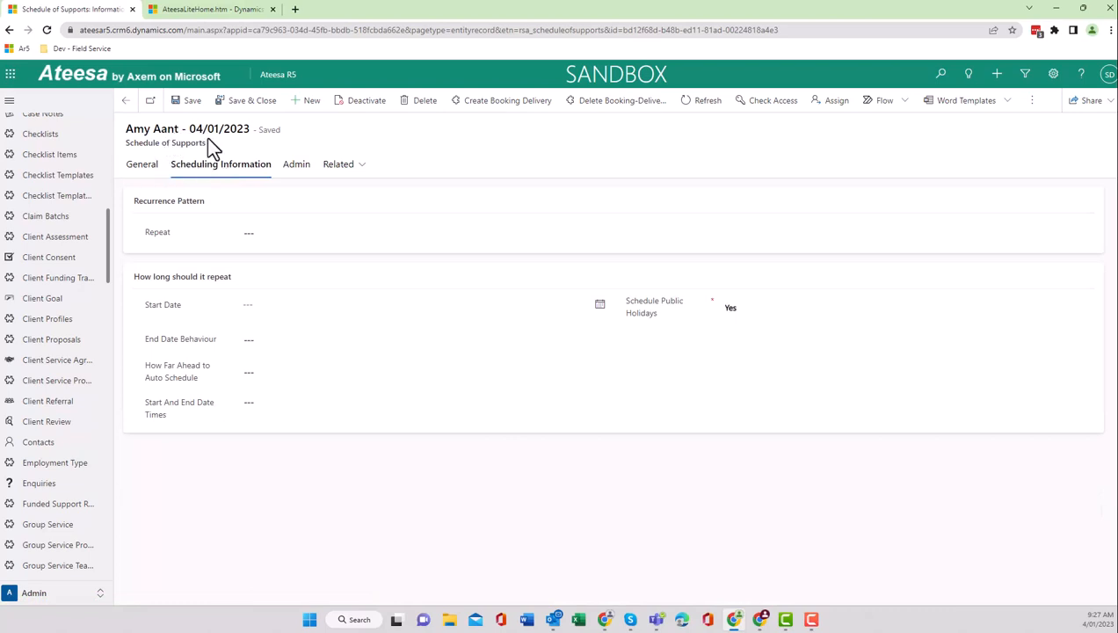
{"action": "left_click", "coordinate": [331, 233]}
{"action": "left_click", "coordinate": [316, 264]}
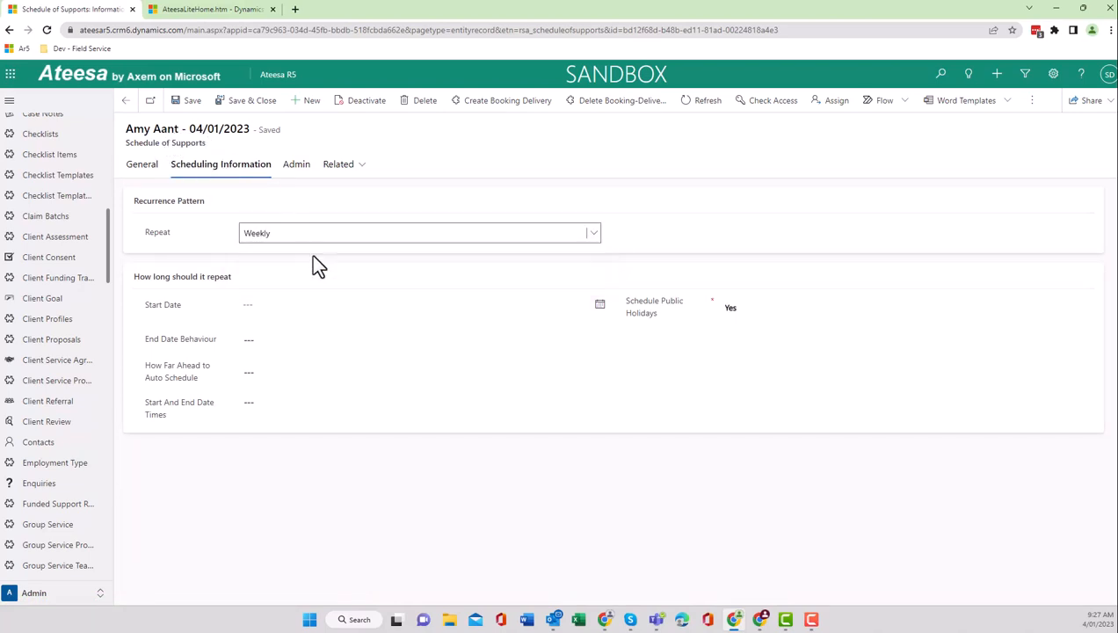
{"action": "left_click", "coordinate": [326, 317]}
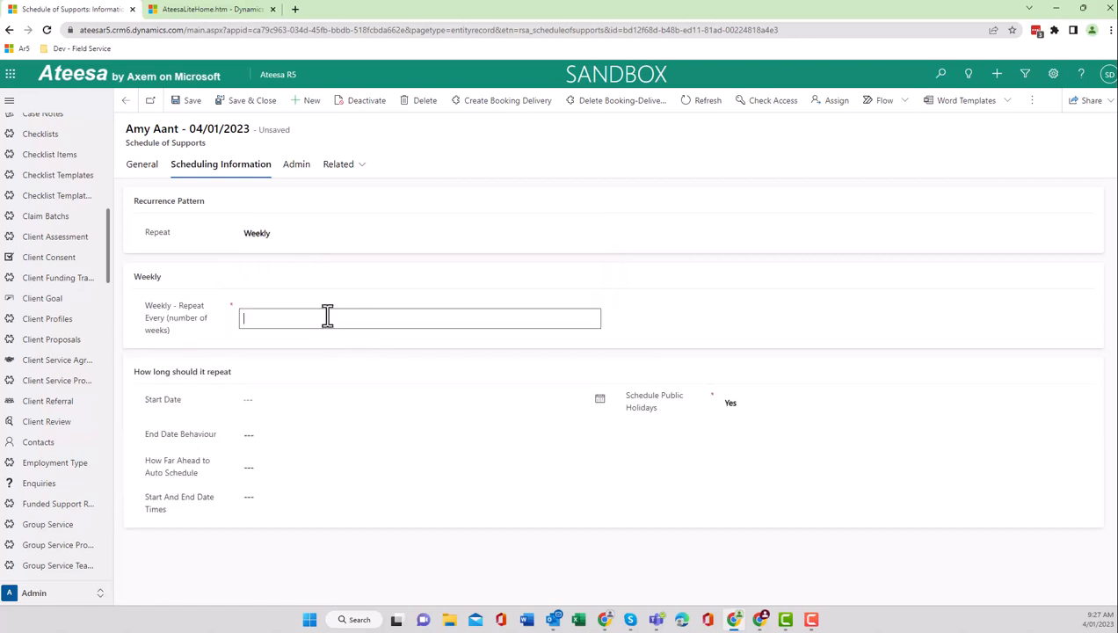
{"action": "type", "text": "1"}
{"action": "key", "text": "Tab"}
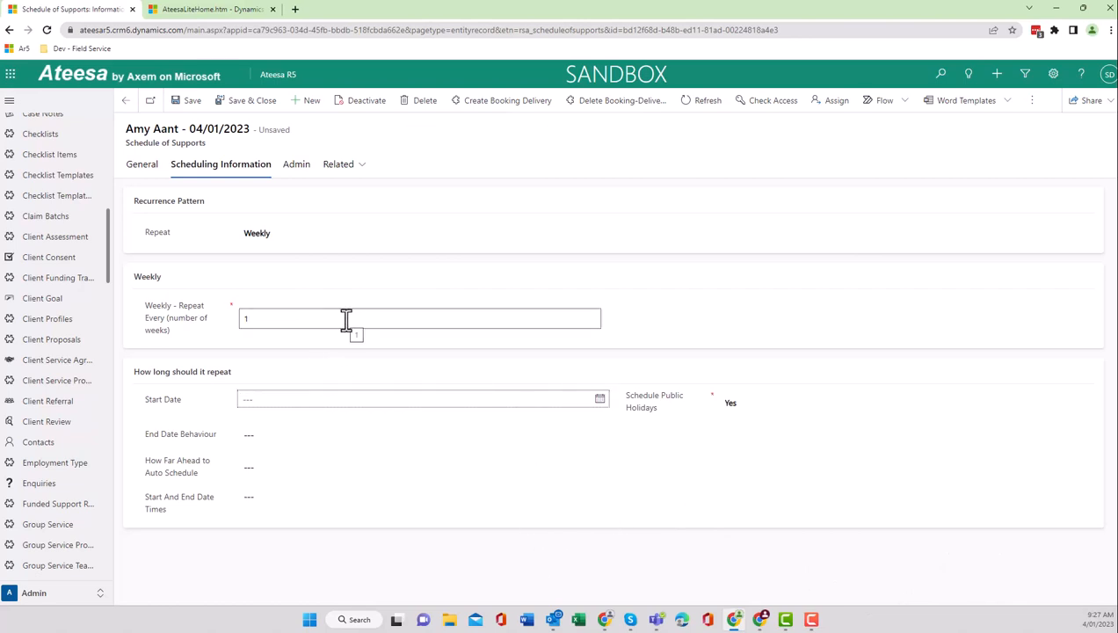
Set the recurrence start date to 4/01/2023 and have it end after 10 occurrences.
{"action": "left_click", "coordinate": [605, 404]}
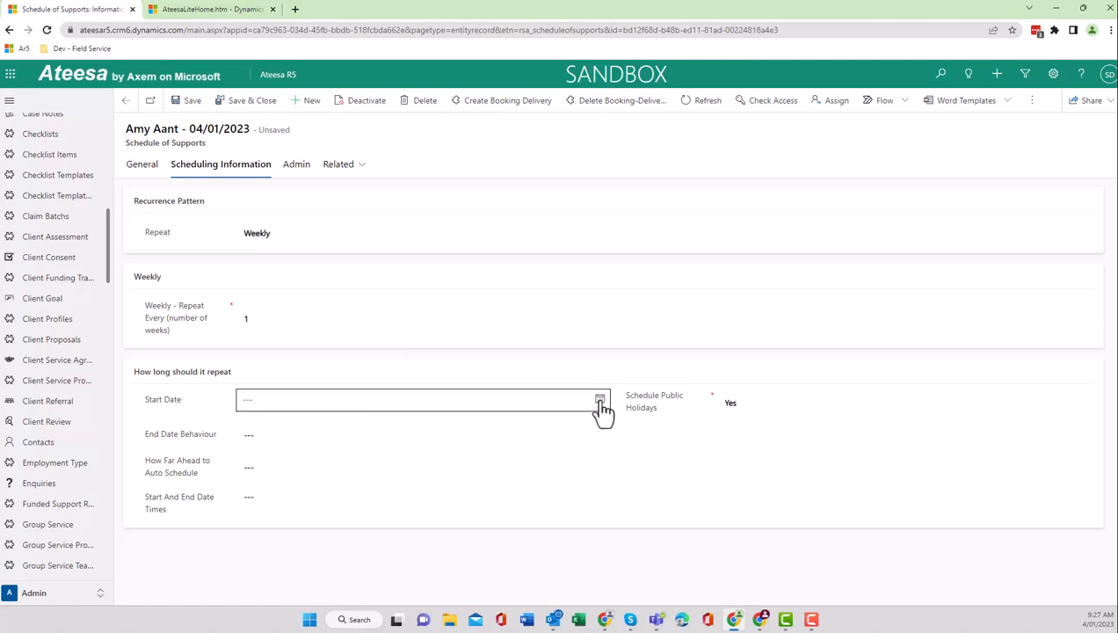
{"action": "left_click", "coordinate": [302, 472]}
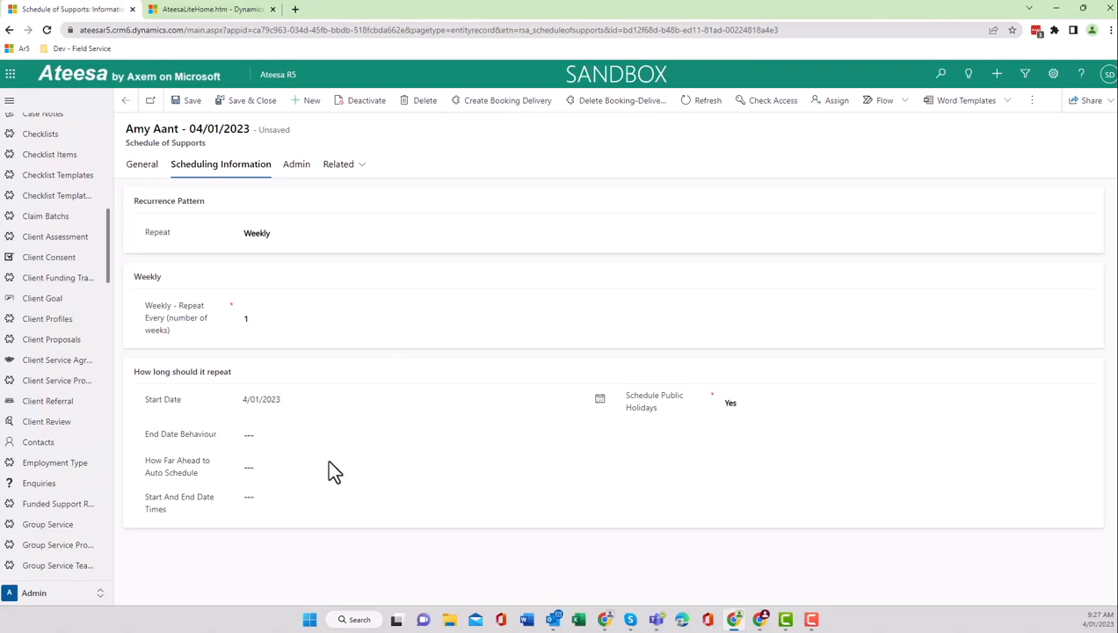
{"action": "left_click", "coordinate": [612, 434]}
{"action": "left_click", "coordinate": [599, 429]}
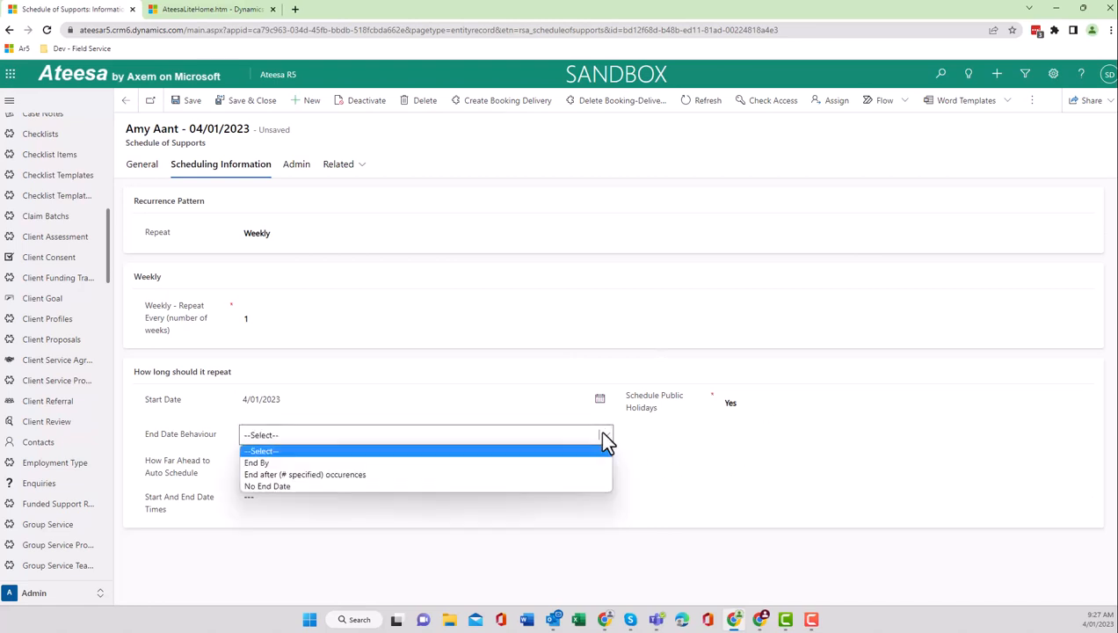
{"action": "left_click", "coordinate": [545, 475]}
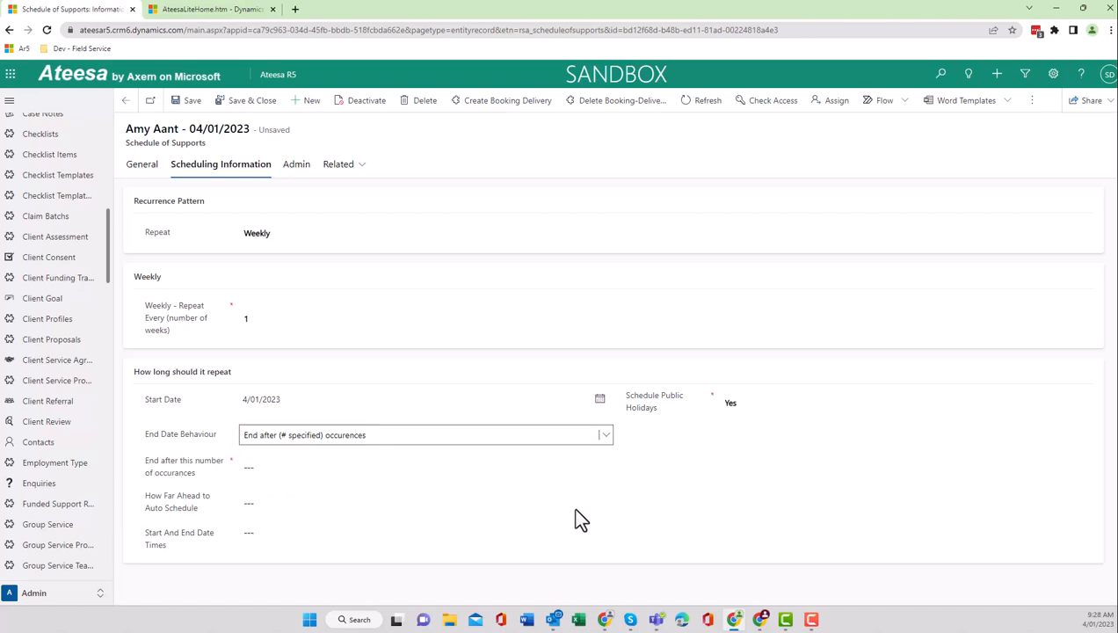
{"action": "left_click", "coordinate": [450, 465]}
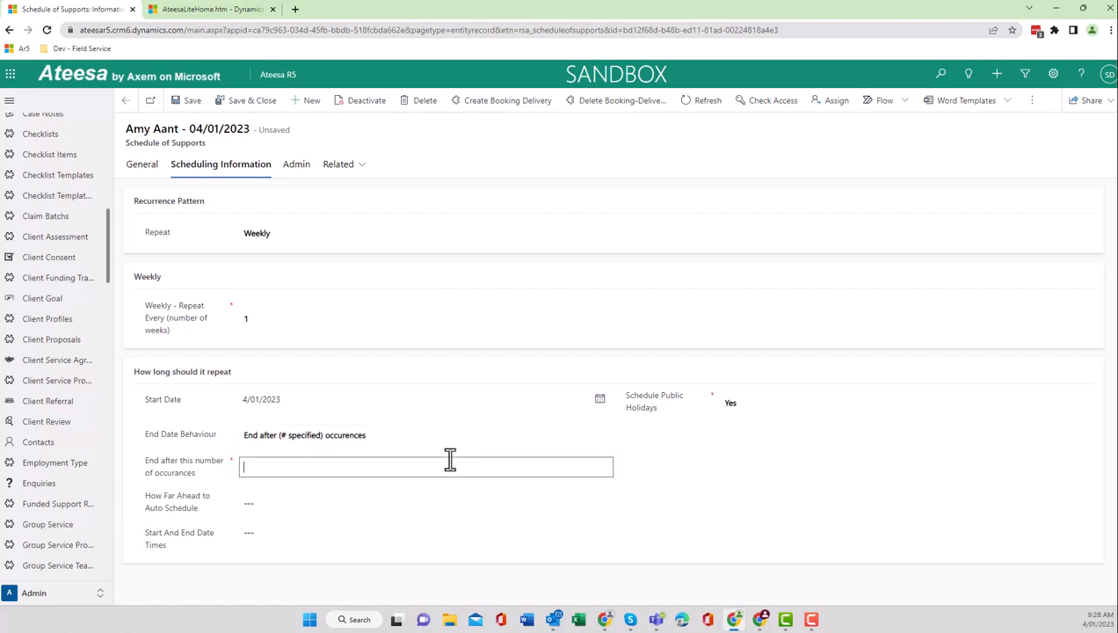
{"action": "type", "text": "10"}
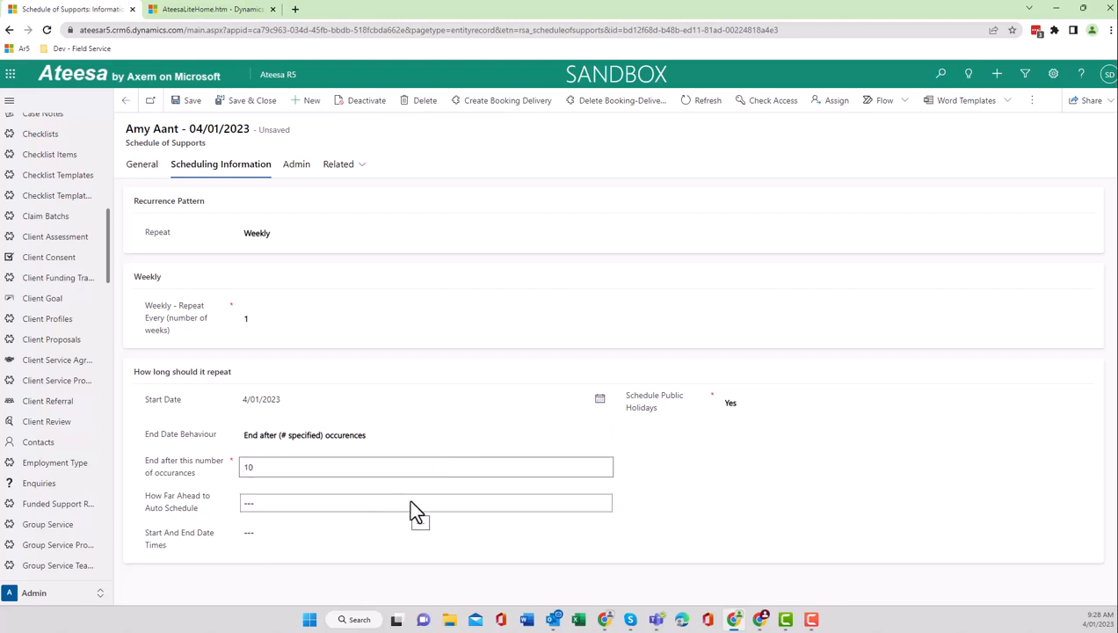
Set how far ahead to auto schedule to 2 Weeks and save the schedule of supports.
{"action": "left_click", "coordinate": [409, 503]}
{"action": "key", "text": "Down"}
{"action": "key", "text": "Down"}
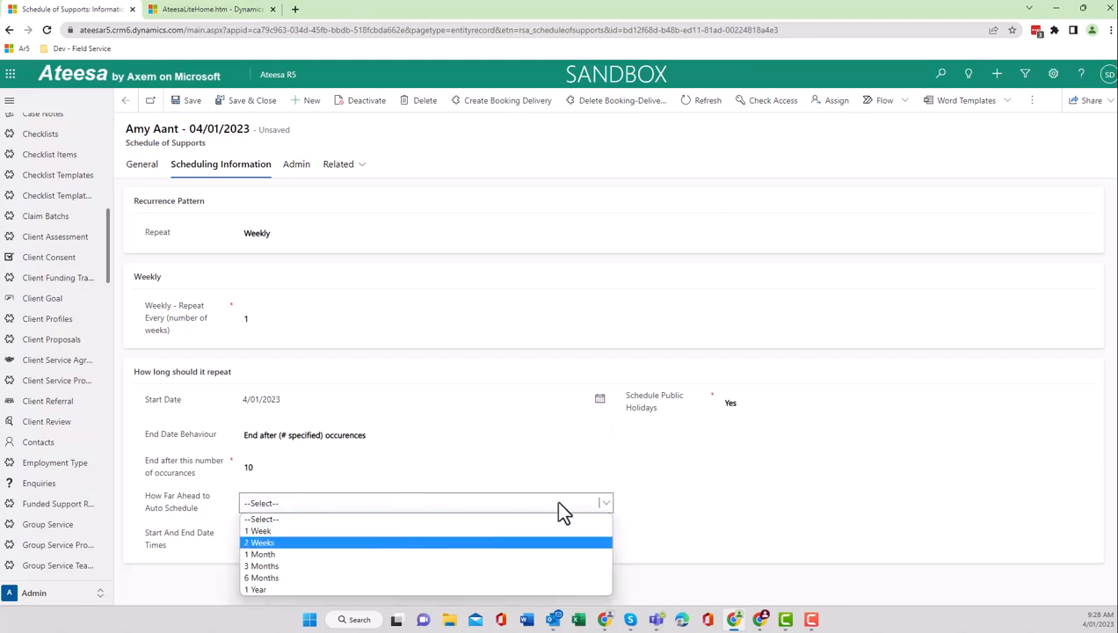
{"action": "key", "text": "Return"}
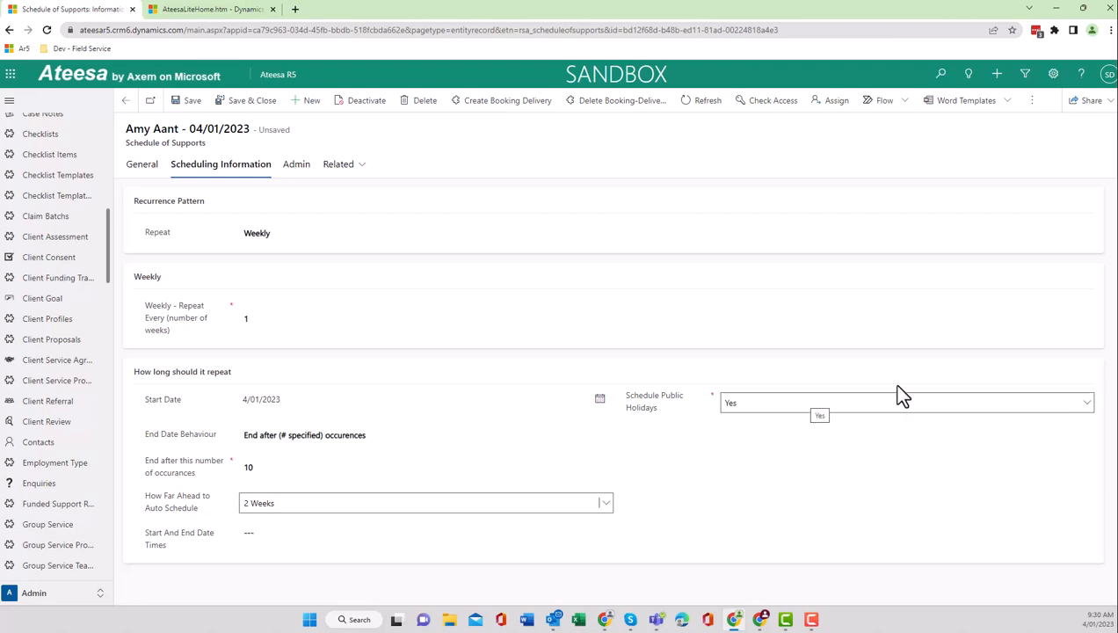
{"action": "left_click", "coordinate": [186, 100]}
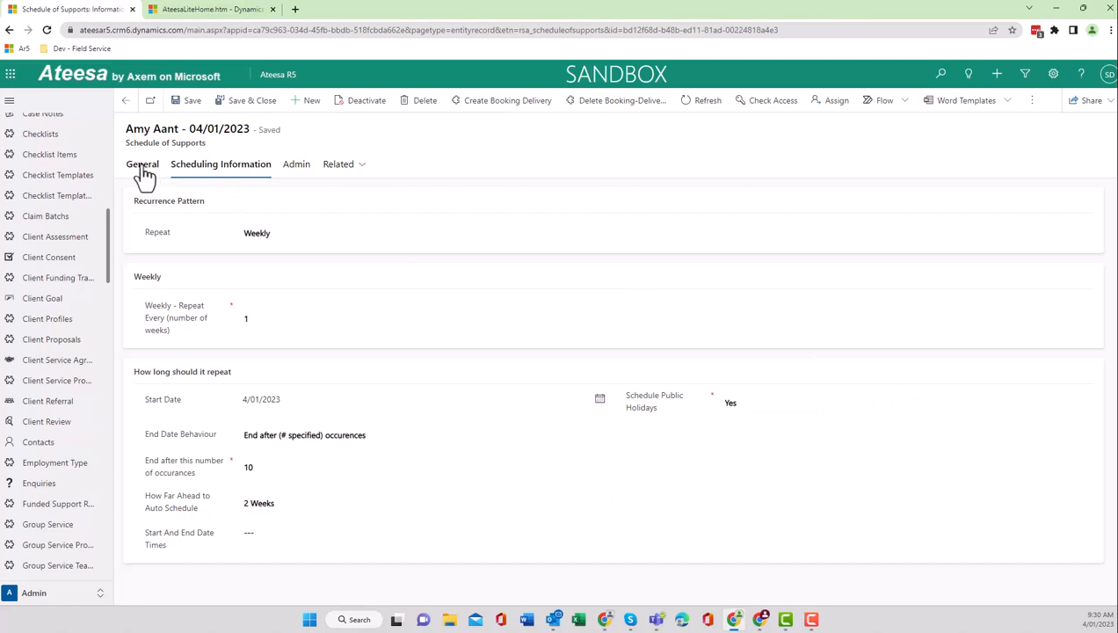
Change the Scheduling Status in the schedule's general information to Active.
{"action": "left_click", "coordinate": [144, 167]}
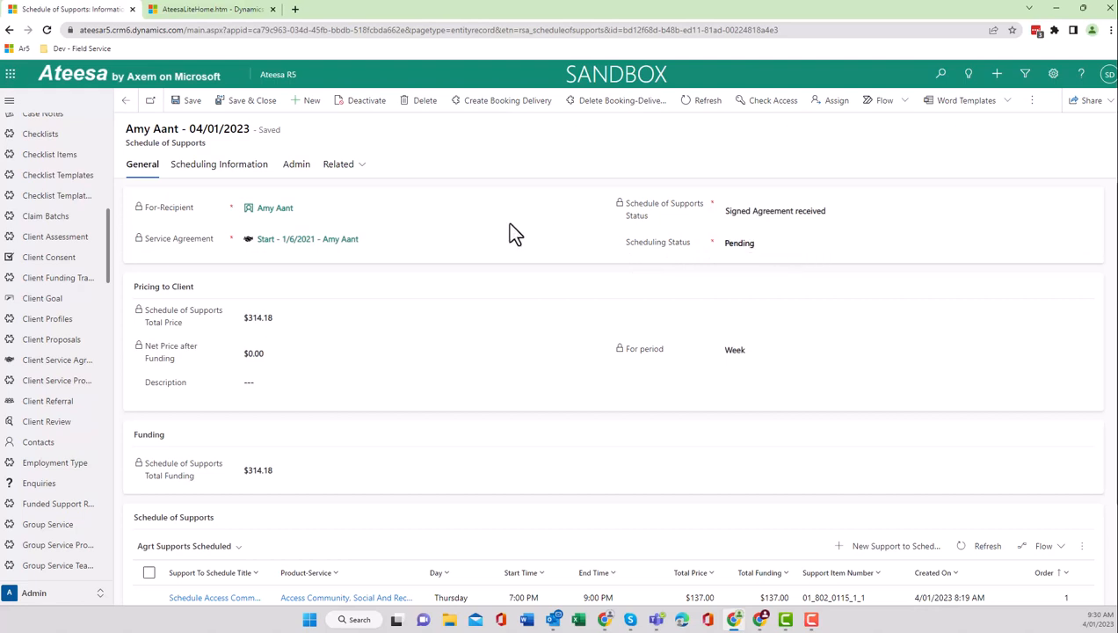
{"action": "left_click", "coordinate": [791, 243]}
{"action": "left_click", "coordinate": [790, 255]}
Open the recipient's bookings and sort the booking-deliveries by creation date from newer to older.
{"action": "left_click", "coordinate": [281, 213]}
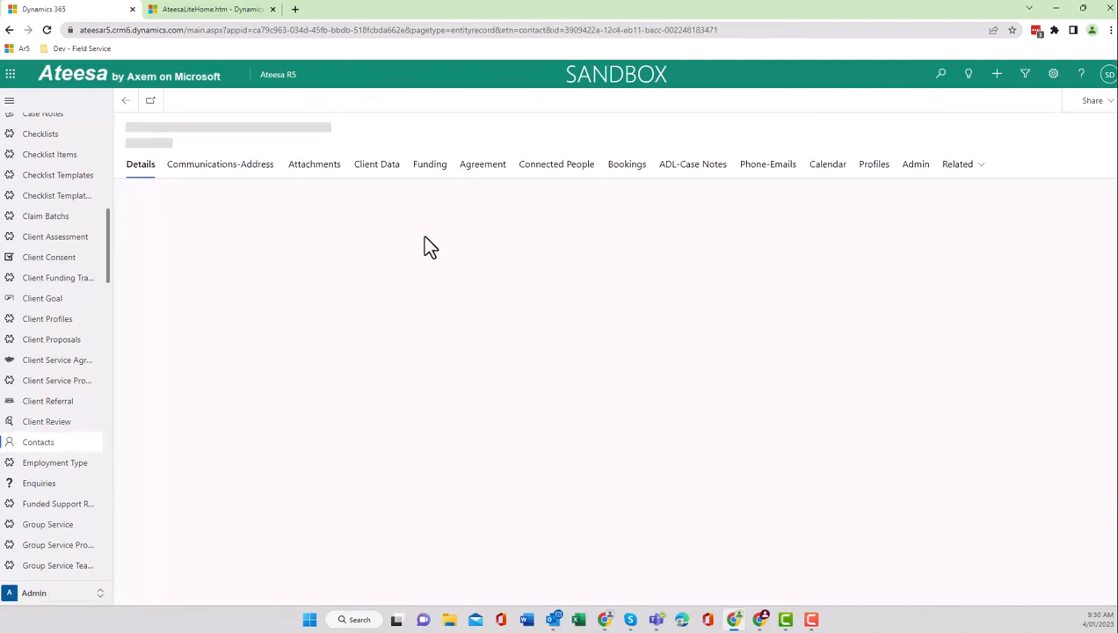
{"action": "left_click", "coordinate": [632, 166]}
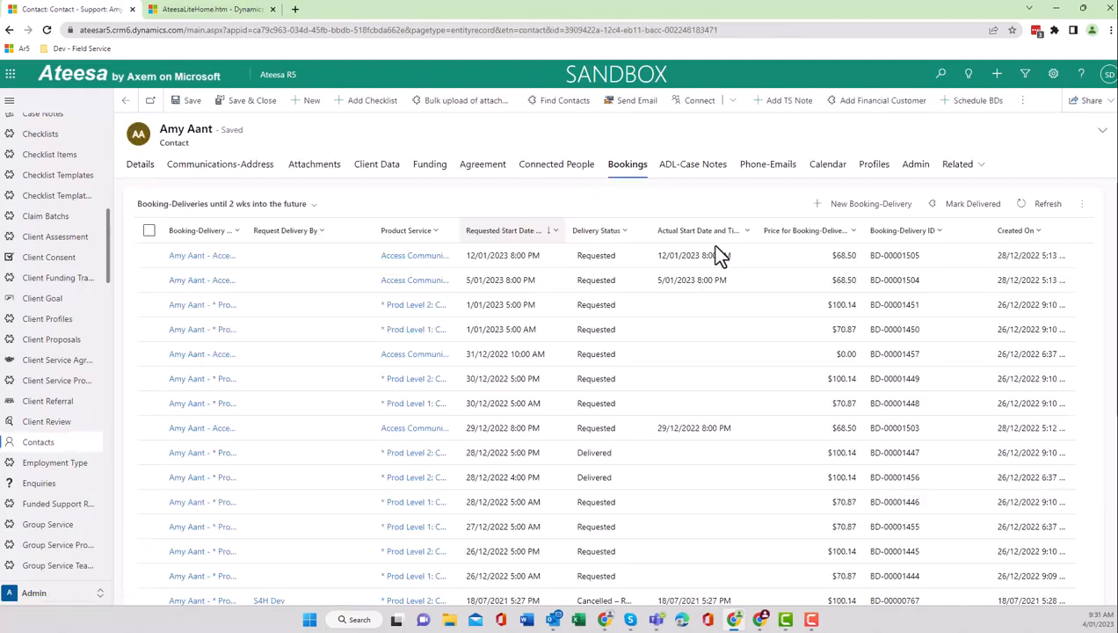
{"action": "left_click", "coordinate": [1039, 236]}
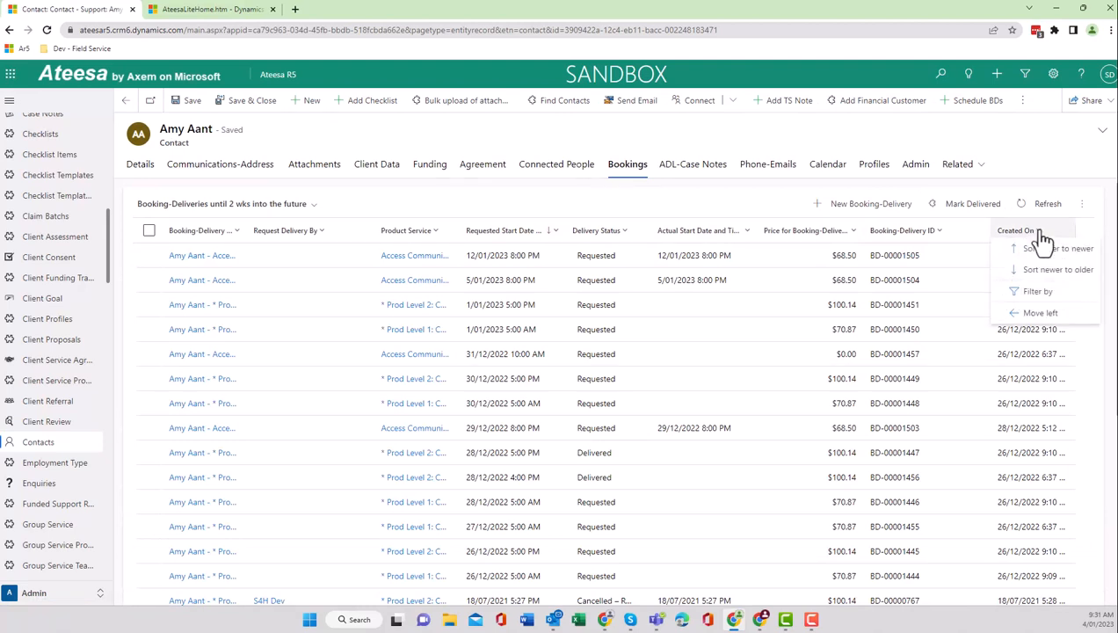
{"action": "left_click", "coordinate": [1005, 272]}
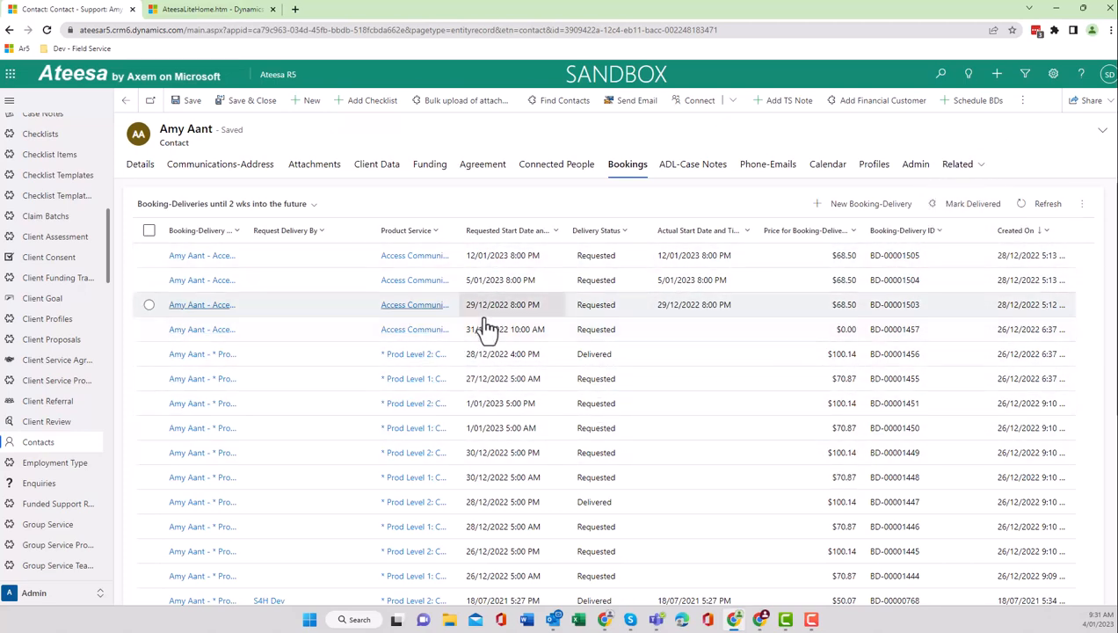
Reopen the 04/01/2023 schedule of supports from the client's agreement details and create its booking-deliveries, confirming the operation.
{"action": "left_click", "coordinate": [489, 167]}
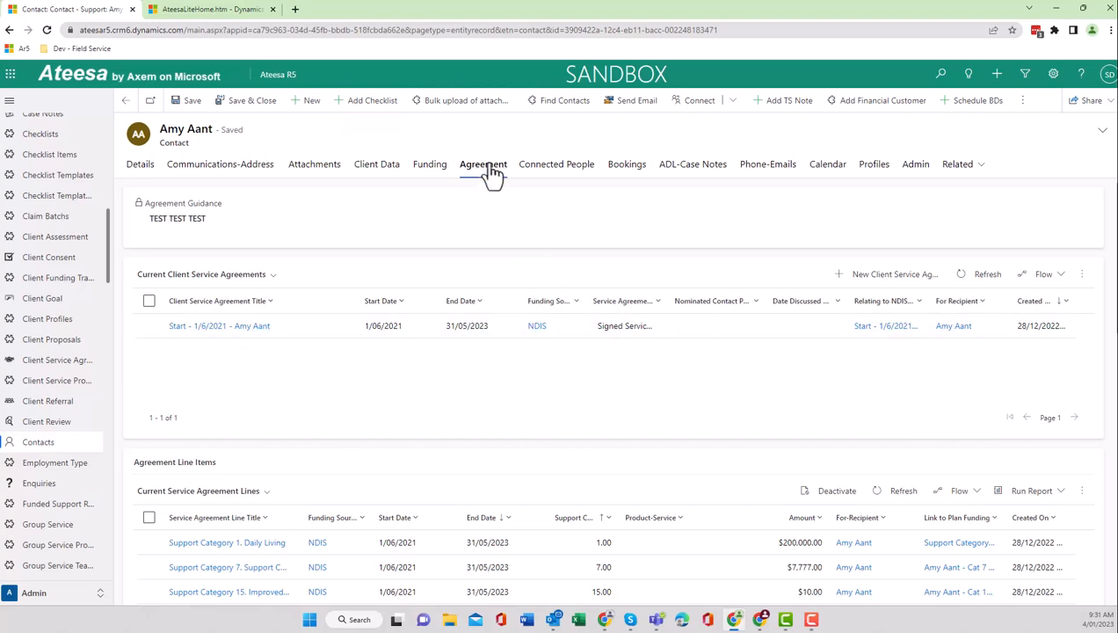
{"action": "scroll", "coordinate": [490, 196], "scroll_direction": "down", "scroll_amount": 3}
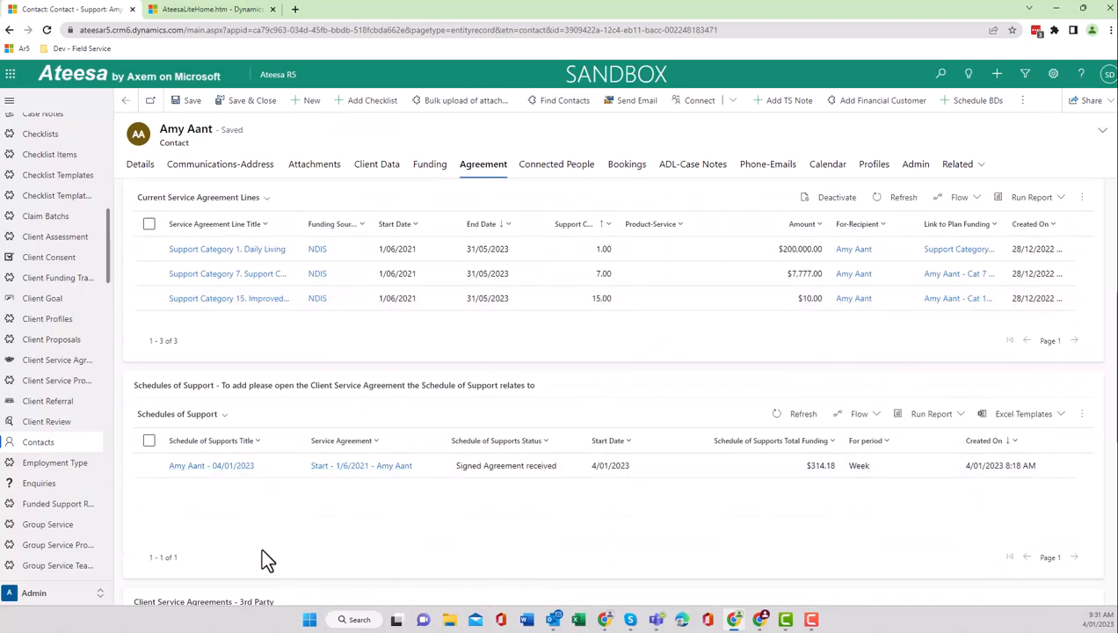
{"action": "left_click", "coordinate": [198, 475]}
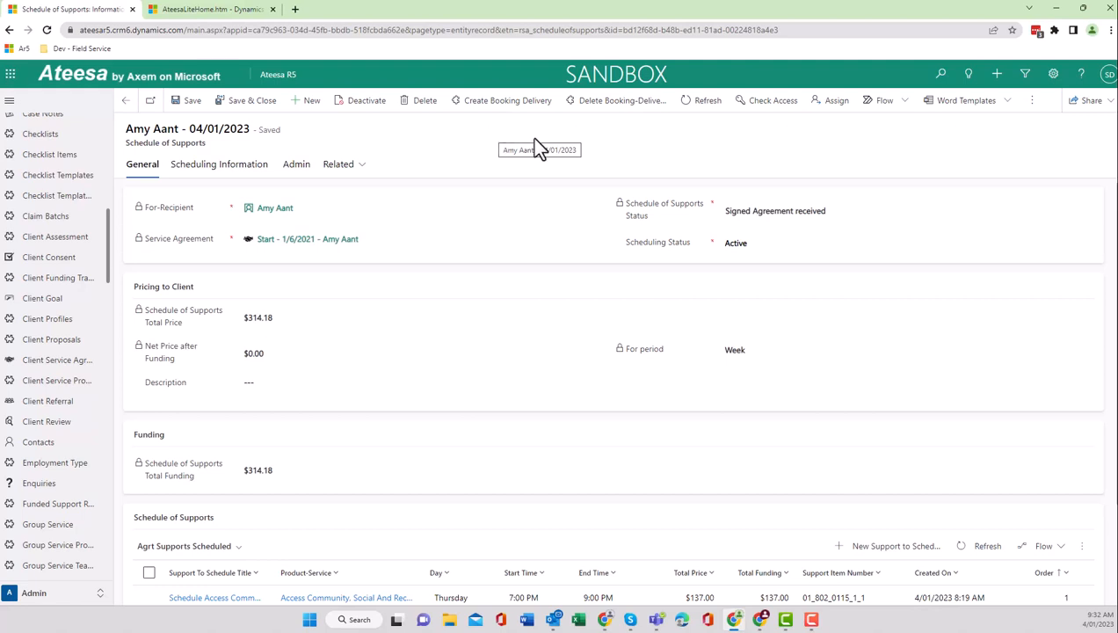
{"action": "left_click", "coordinate": [484, 104]}
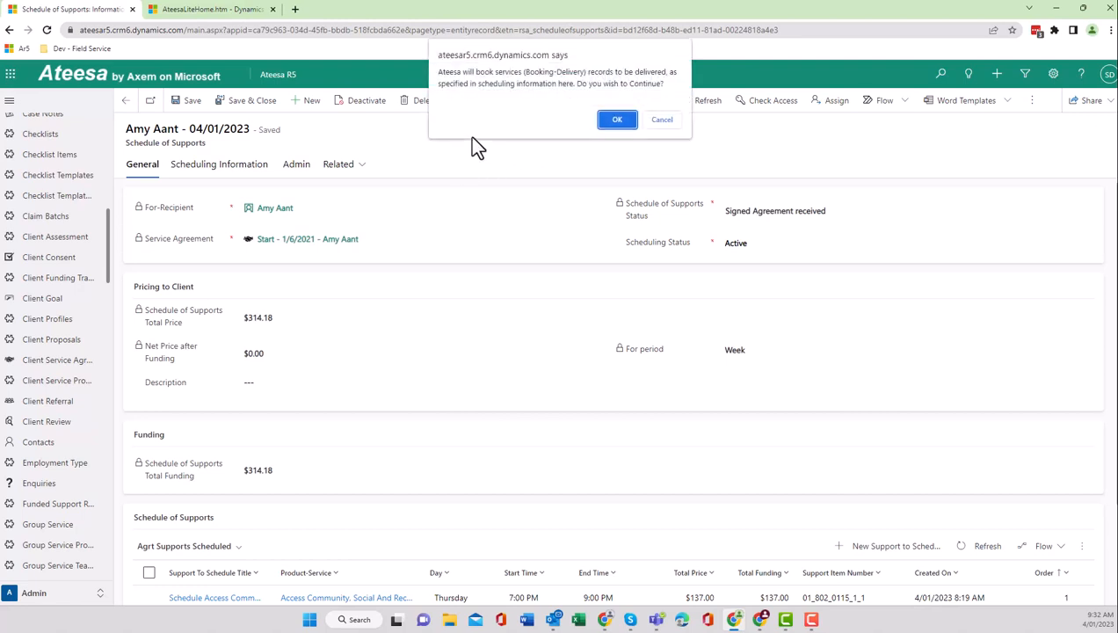
{"action": "left_click", "coordinate": [618, 119]}
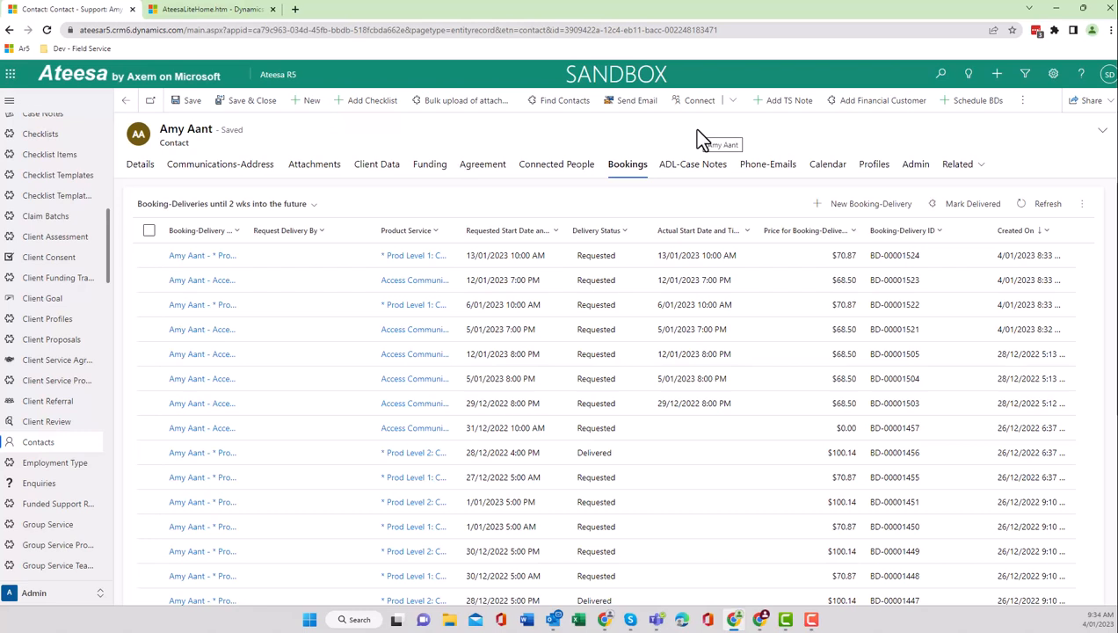
Select the three most recently created booking-deliveries in the client's bookings and open the further actions available for them.
{"action": "left_click", "coordinate": [149, 257]}
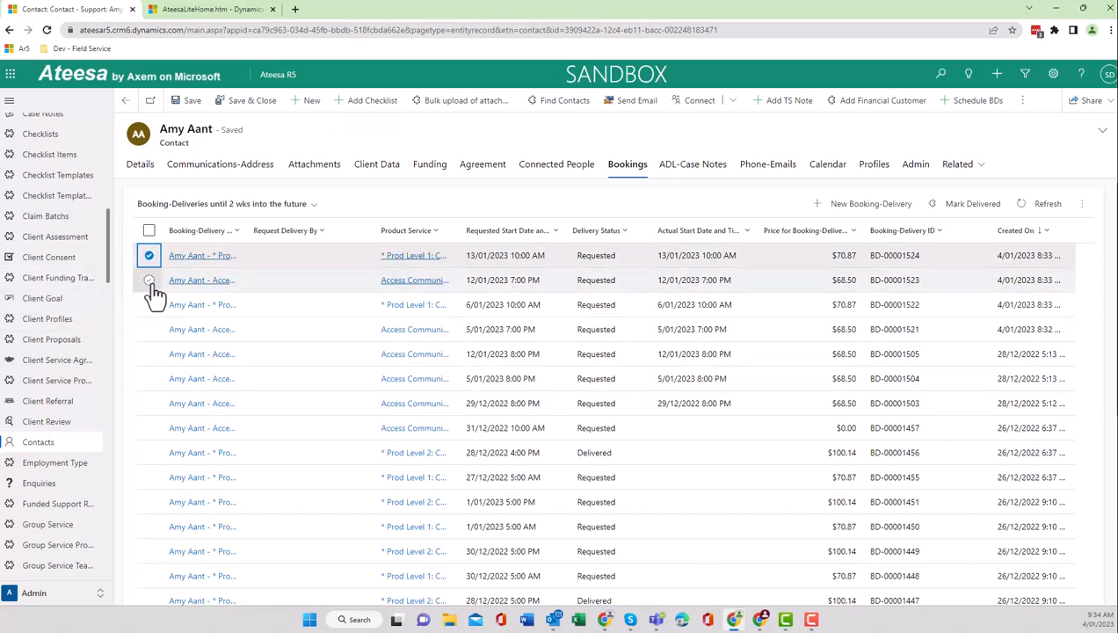
{"action": "left_click", "coordinate": [149, 280]}
{"action": "left_click", "coordinate": [148, 305]}
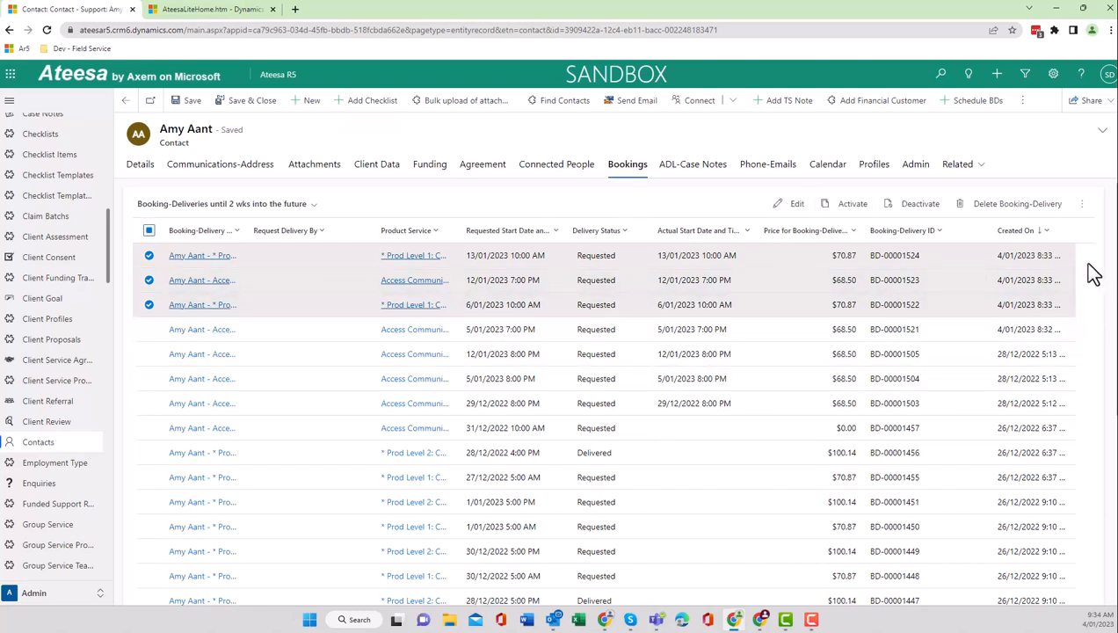
{"action": "left_click", "coordinate": [1083, 209]}
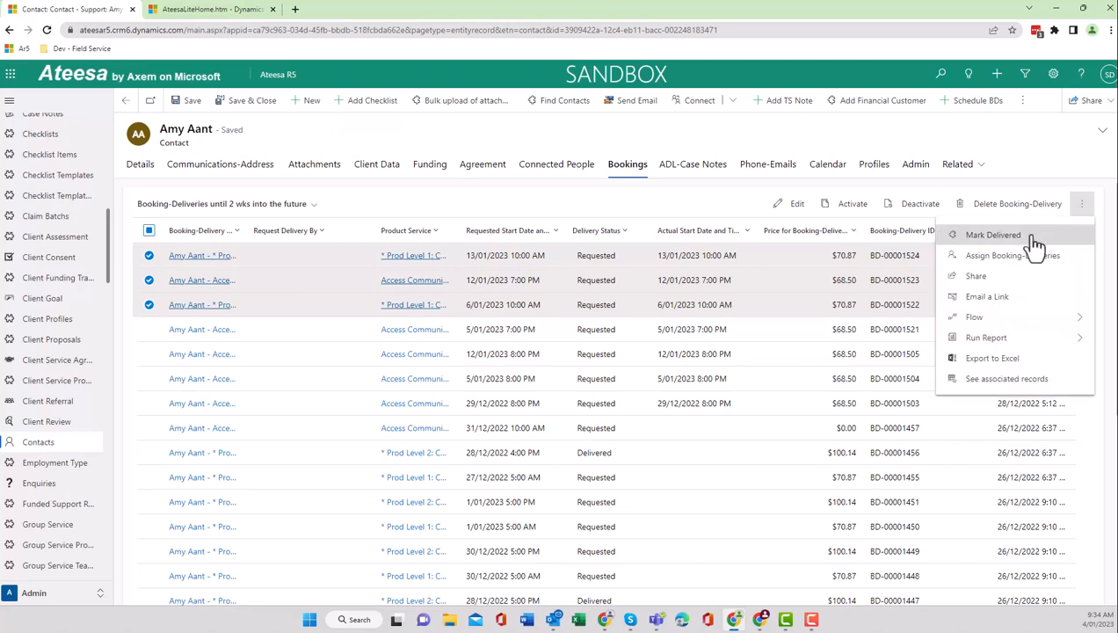